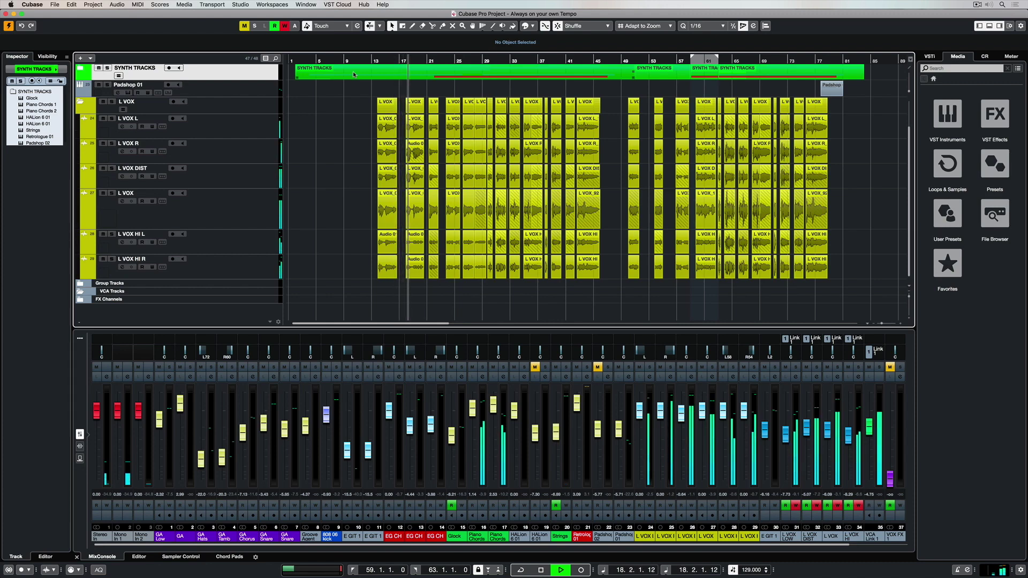
Stop playback and expand the SYNTH TRACKS folder to show its tracks.
key(space)
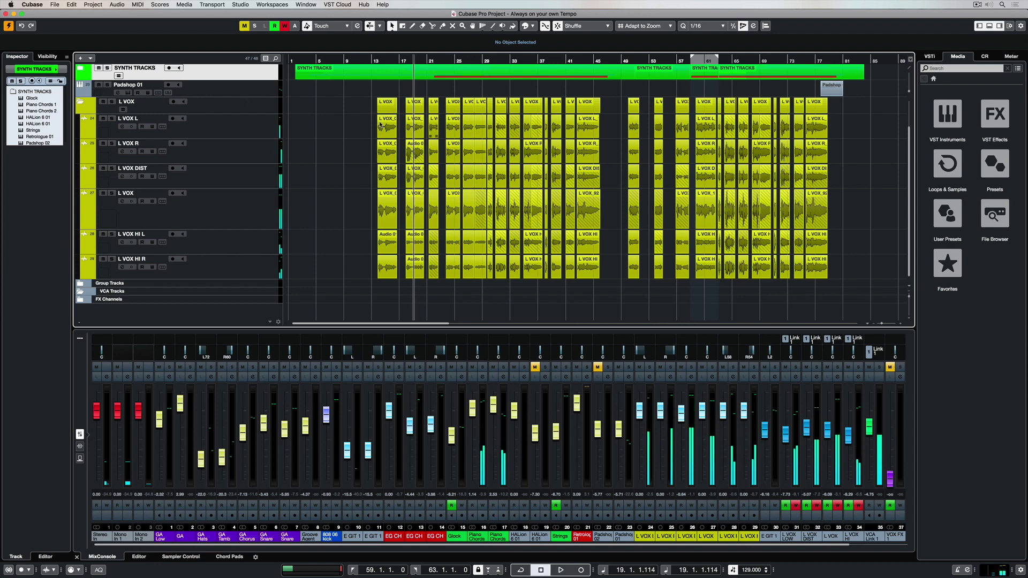
click(81, 69)
scroll(426, 179, down, 3)
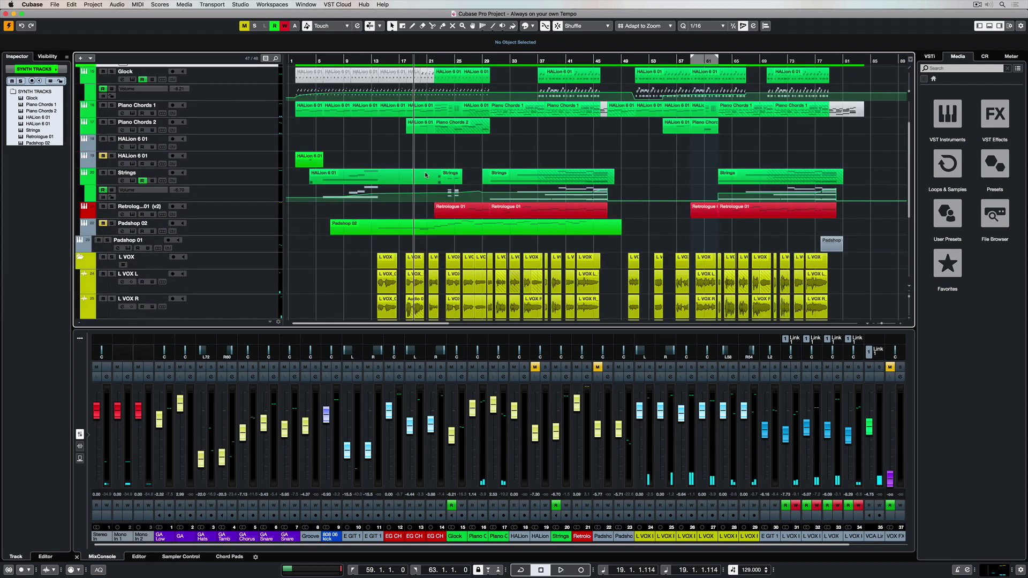
Set the project tempo to 100 BPM and start playback.
double_click(749, 570)
text(1)
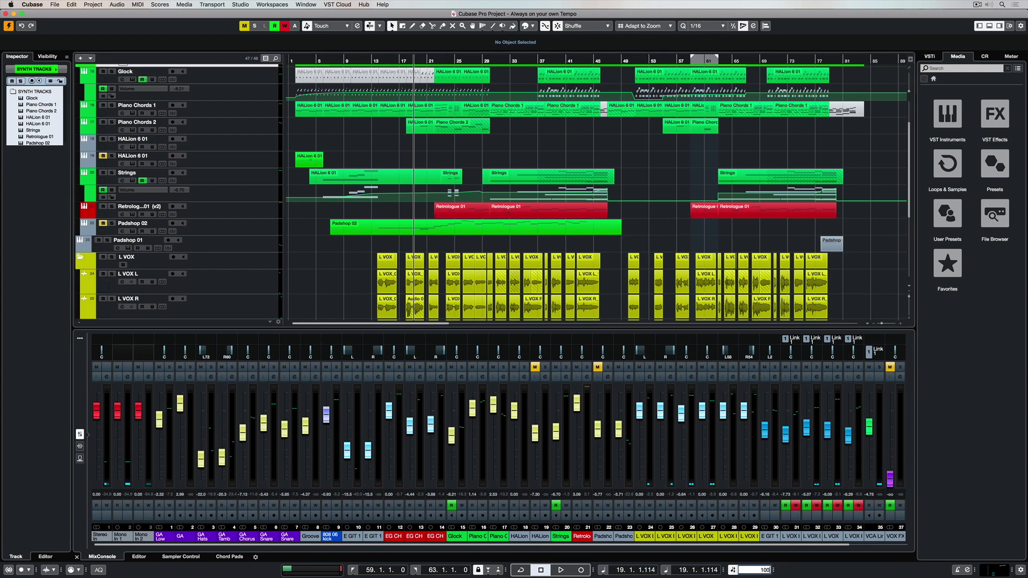
text(00)
key(Return)
key(space)
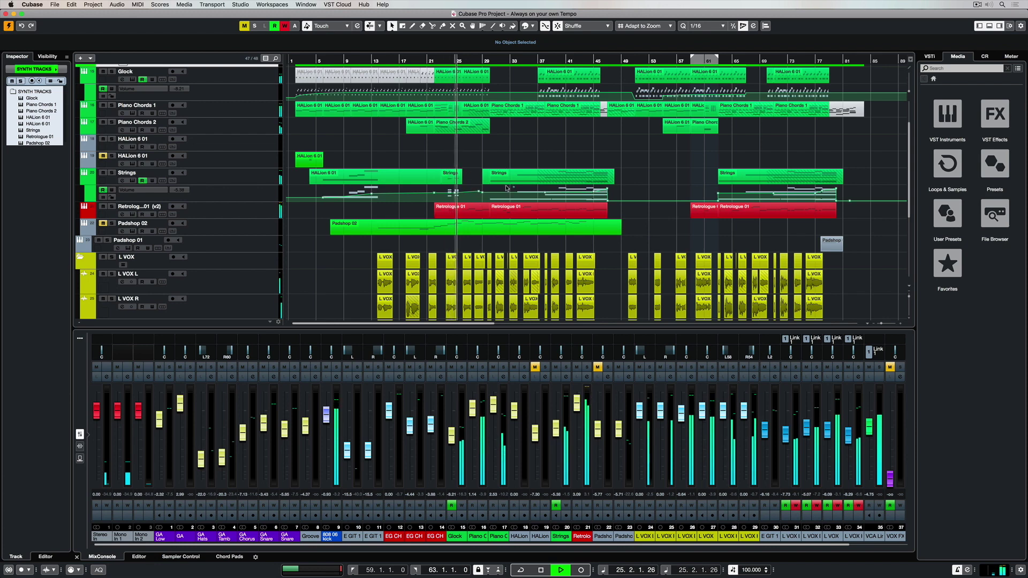
Stop playback at bar 26 and enter 129 BPM in the transport tempo field.
scroll(506, 188, up, 5)
scroll(506, 187, down, 8)
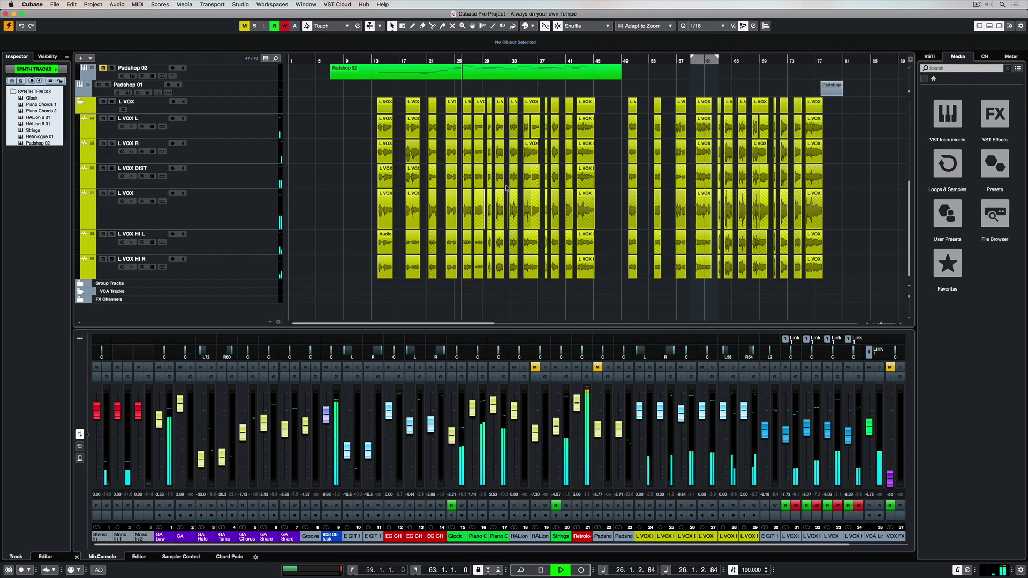
scroll(506, 187, up, 6)
scroll(506, 188, down, 5)
key(space)
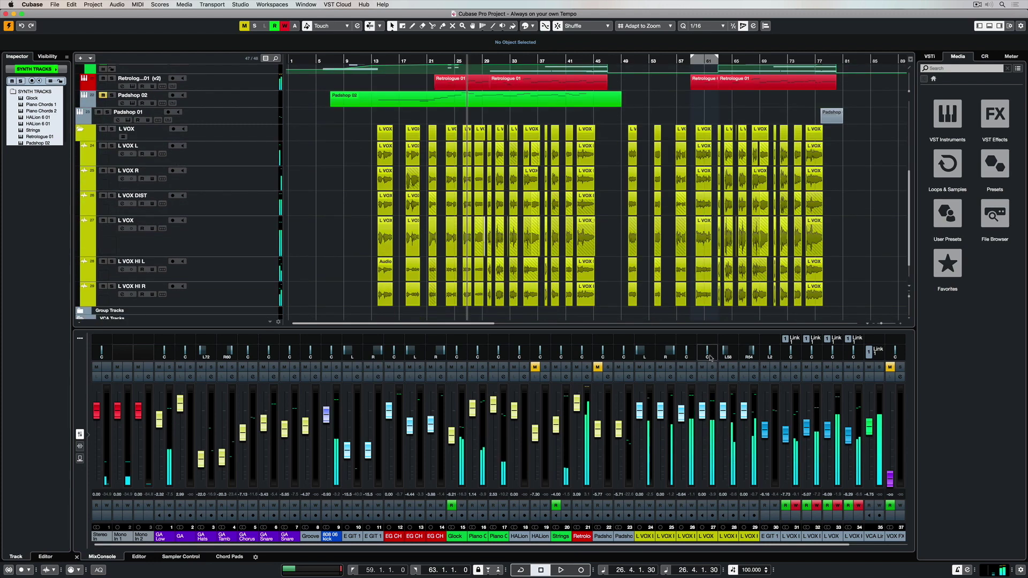
click(748, 570)
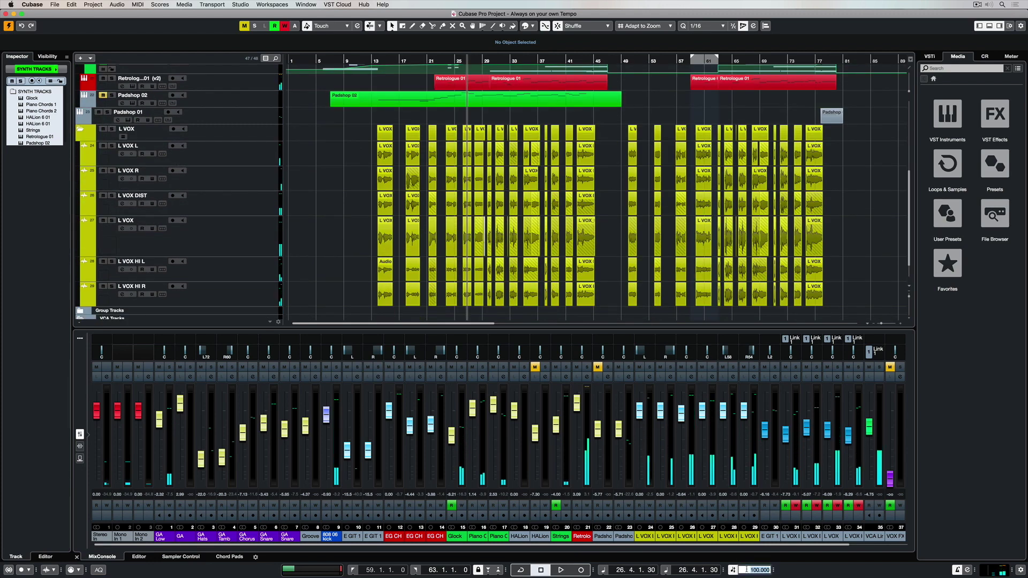
text(1)
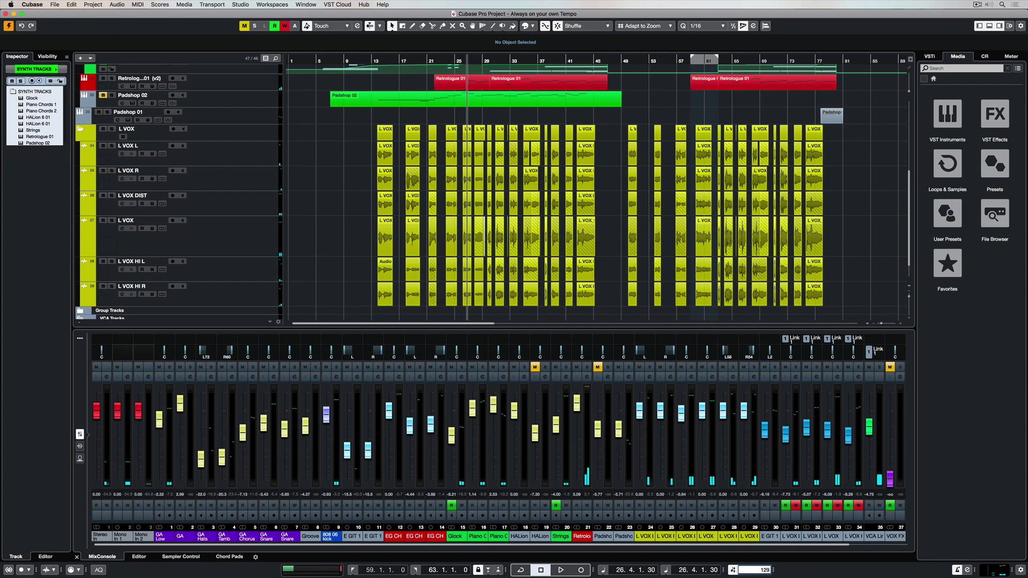
text(29)
key(Return)
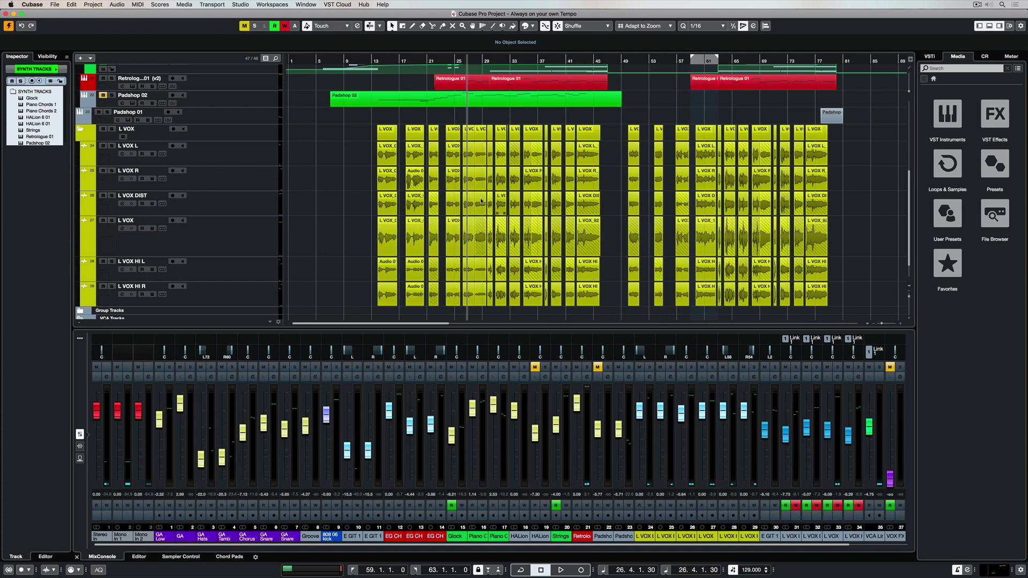
Open the Pool from the Media menu, then move it higher and enlarge it.
click(184, 5)
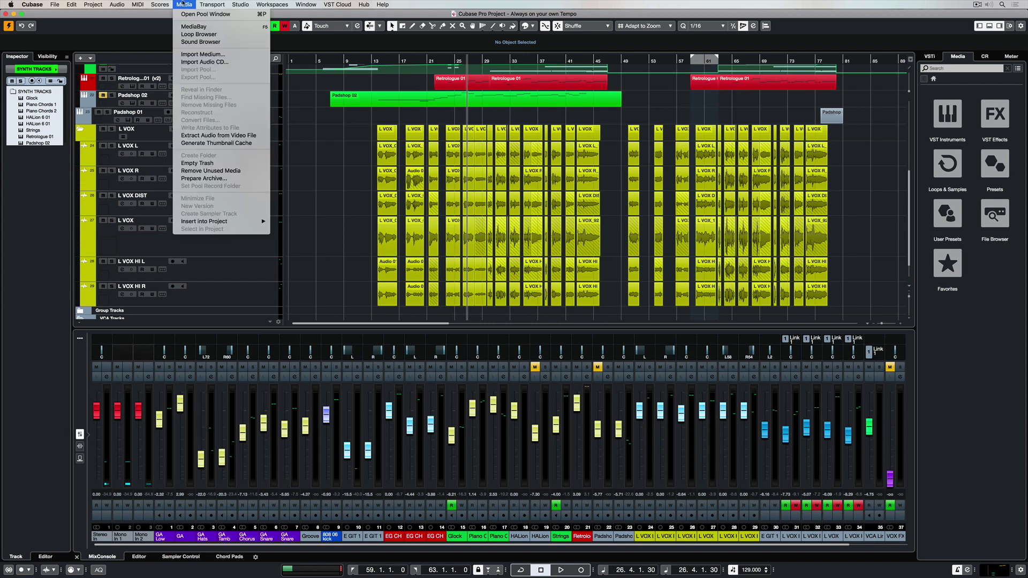
click(187, 14)
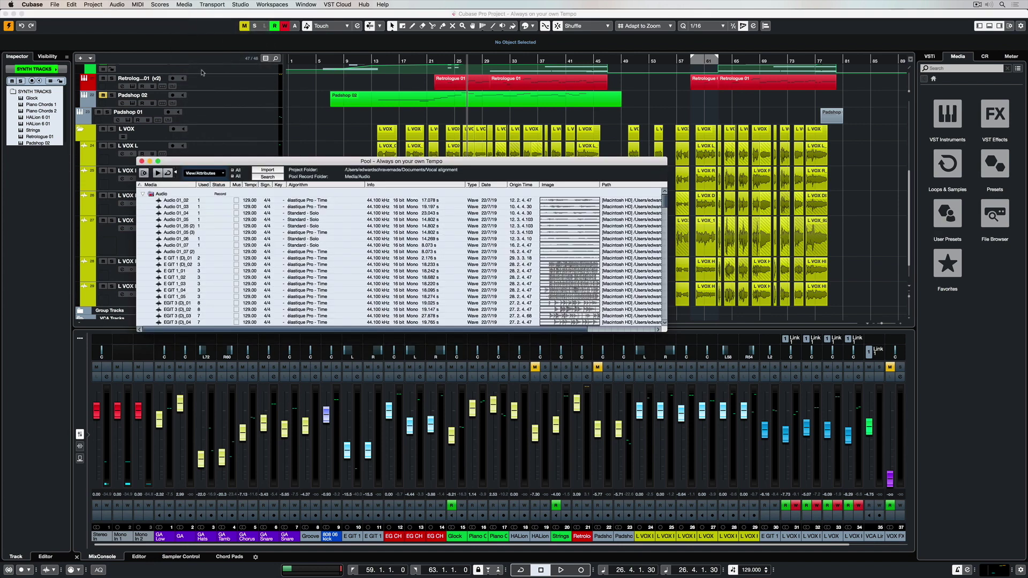
drag(197, 163, 247, 95)
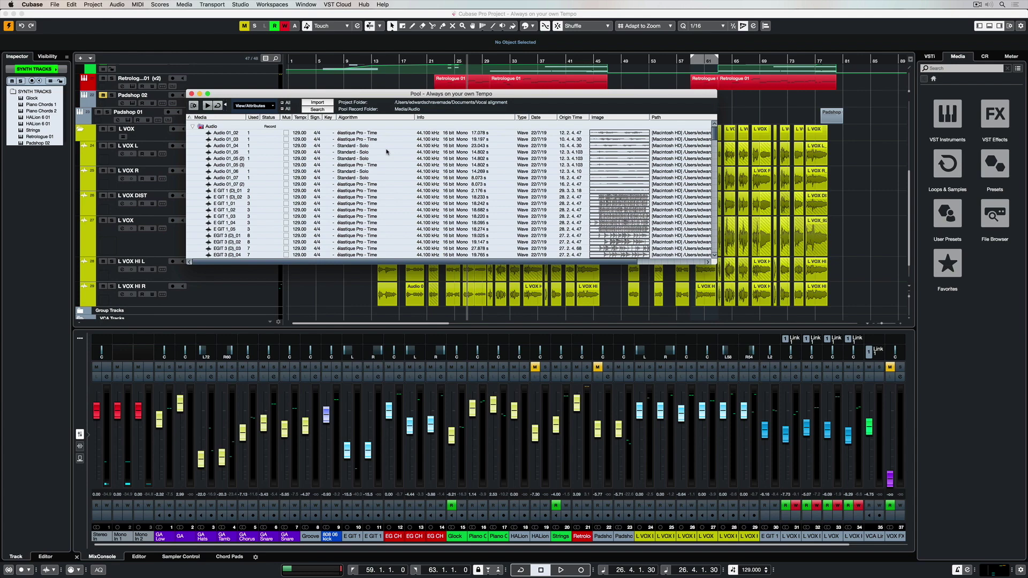
drag(714, 262, 760, 488)
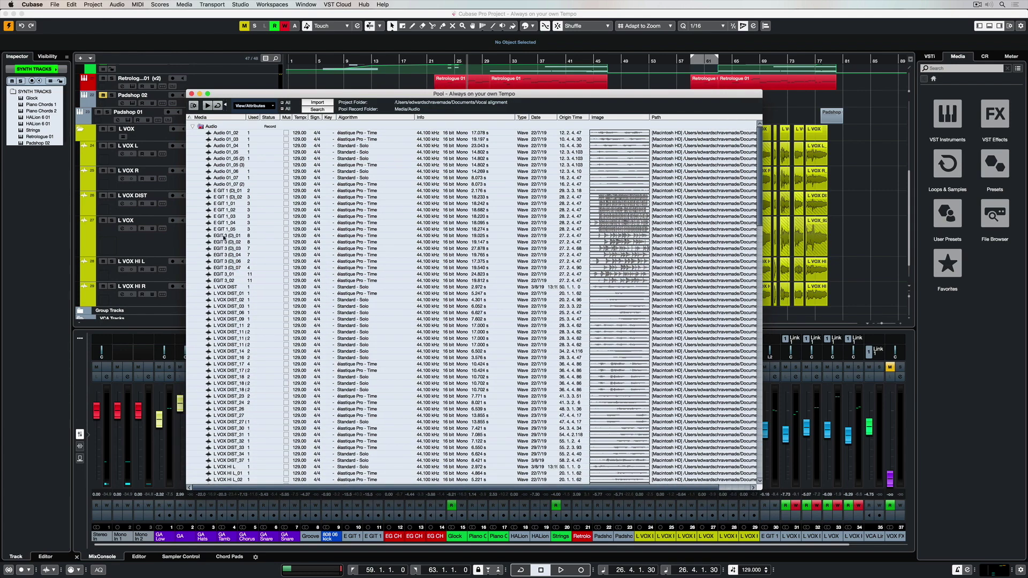
scroll(224, 237, down, 20)
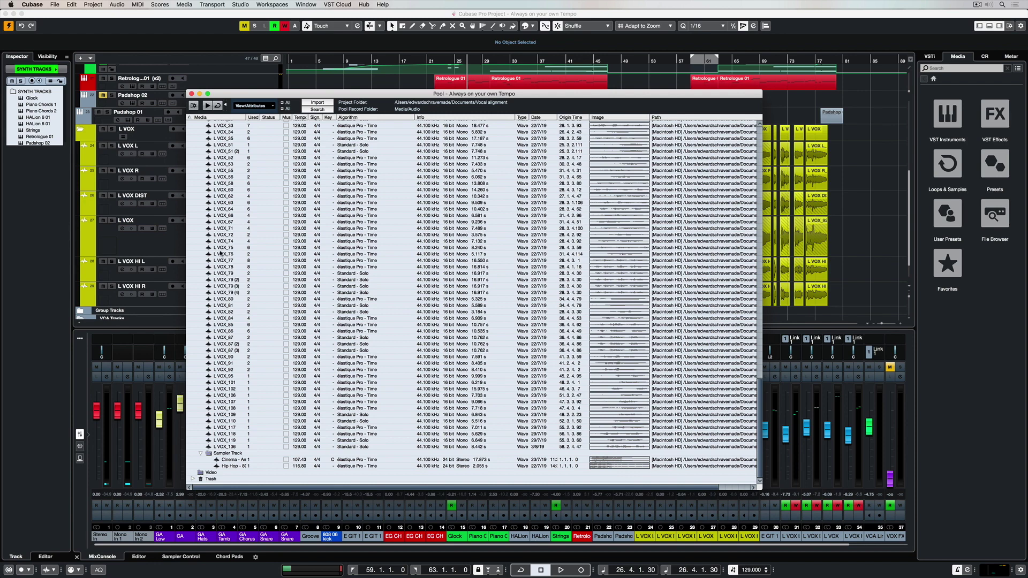
scroll(220, 254, up, 10)
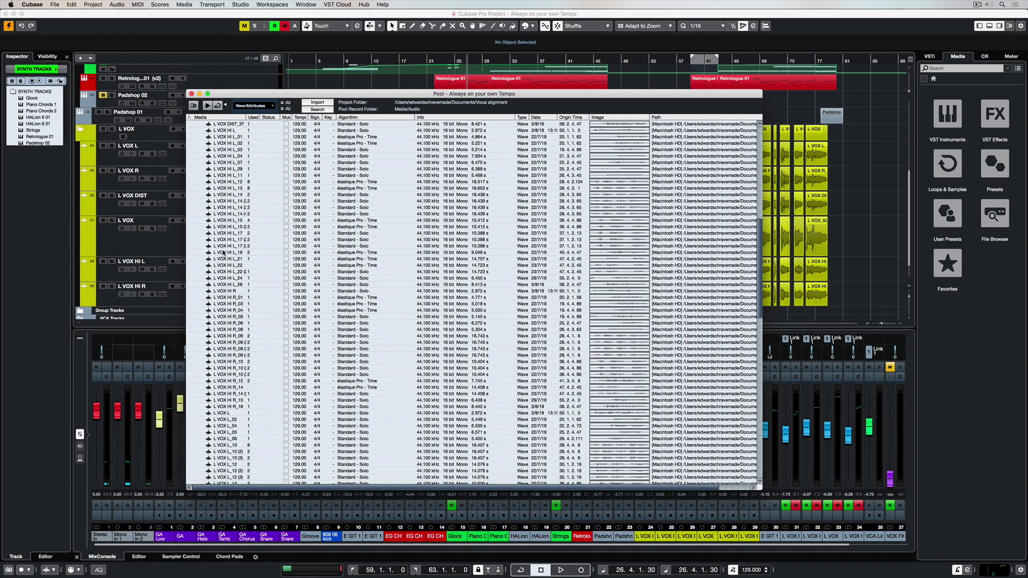
Select all Pool audio files, enable Musical Mode for them, and close the Pool.
click(238, 241)
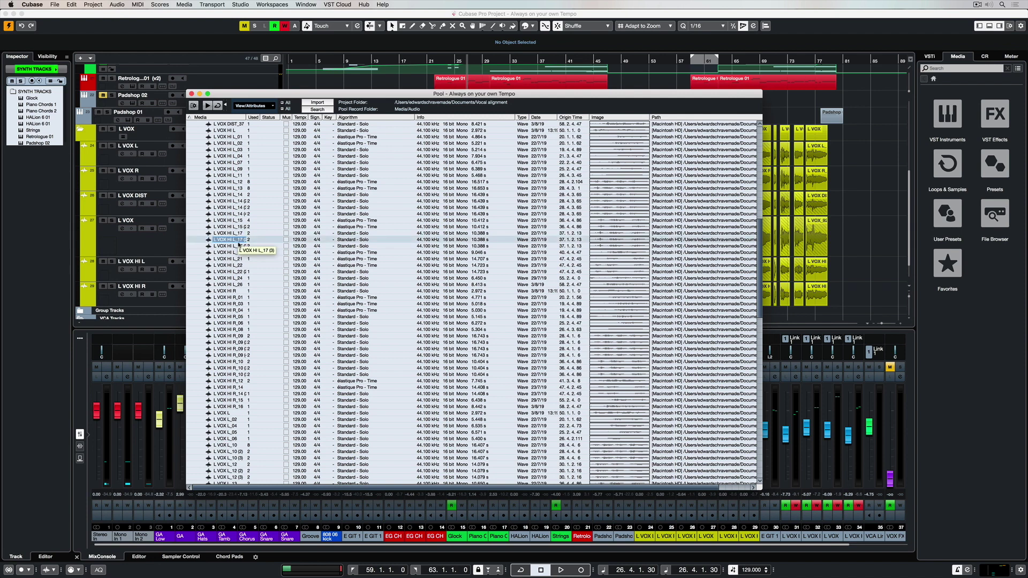
key(super+a)
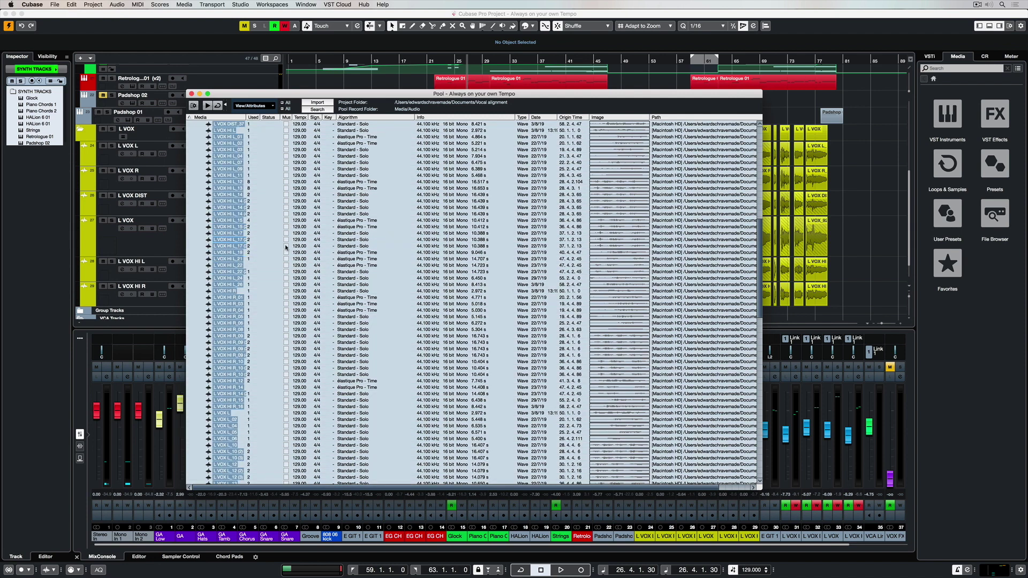
click(286, 247)
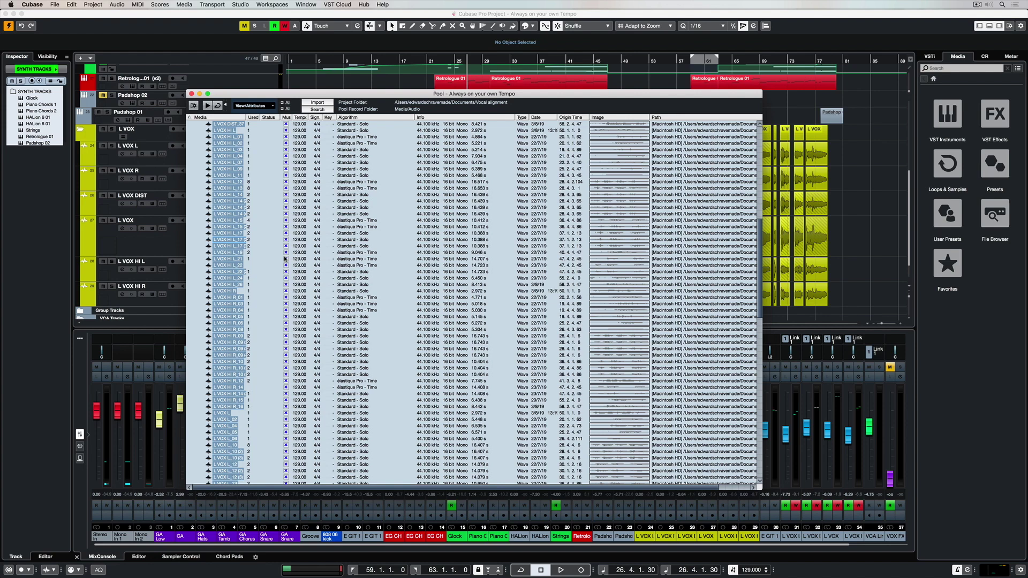
scroll(285, 259, down, 15)
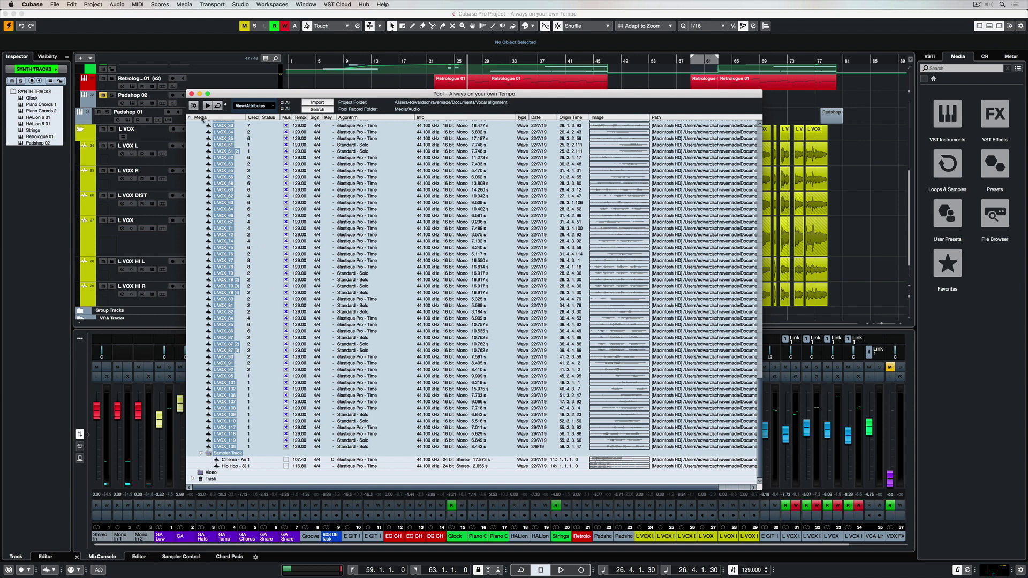
click(191, 94)
Play the musical-mode project, then change the tempo to 100 BPM and play again.
key(space)
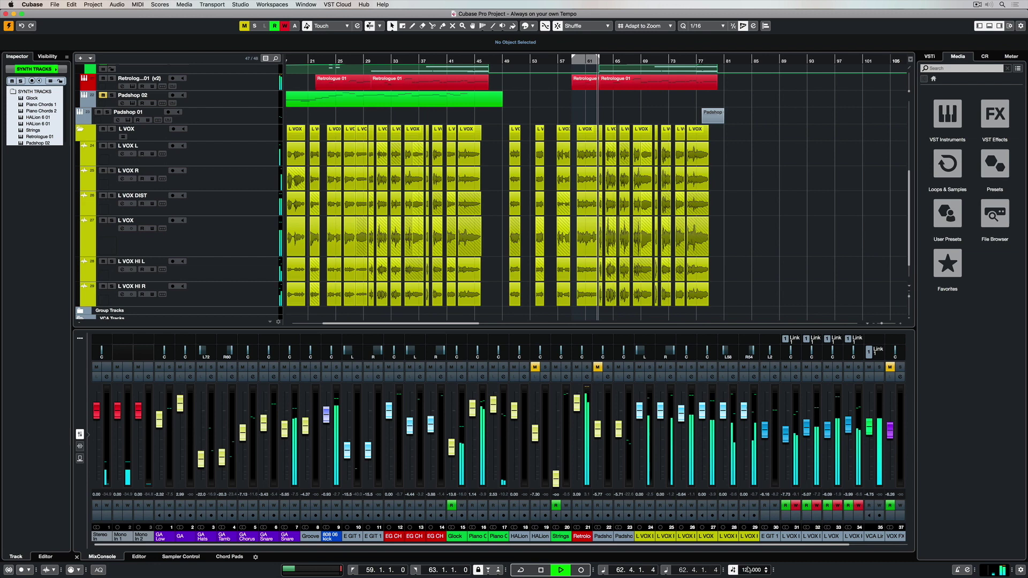
key(space)
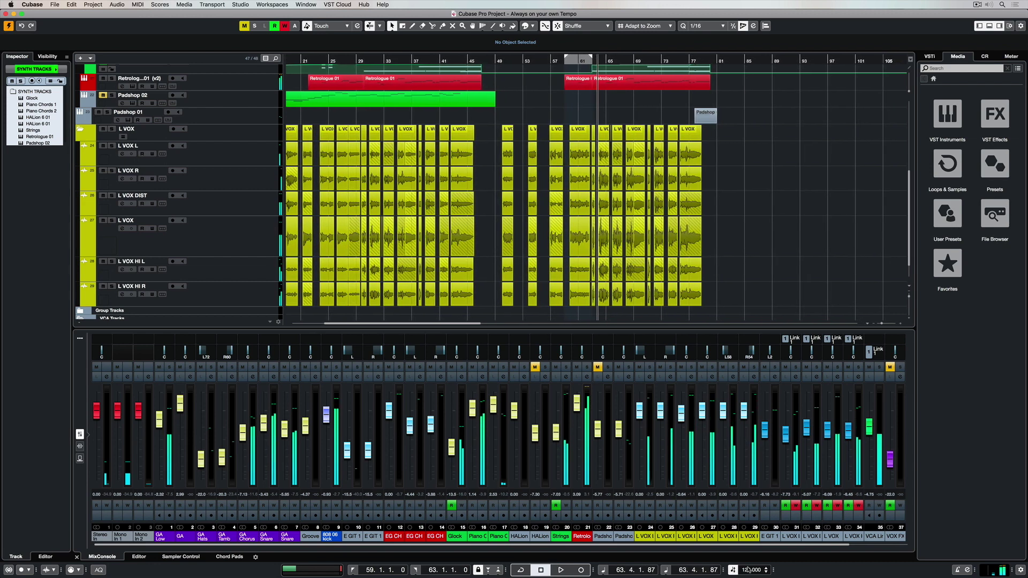
double_click(749, 570)
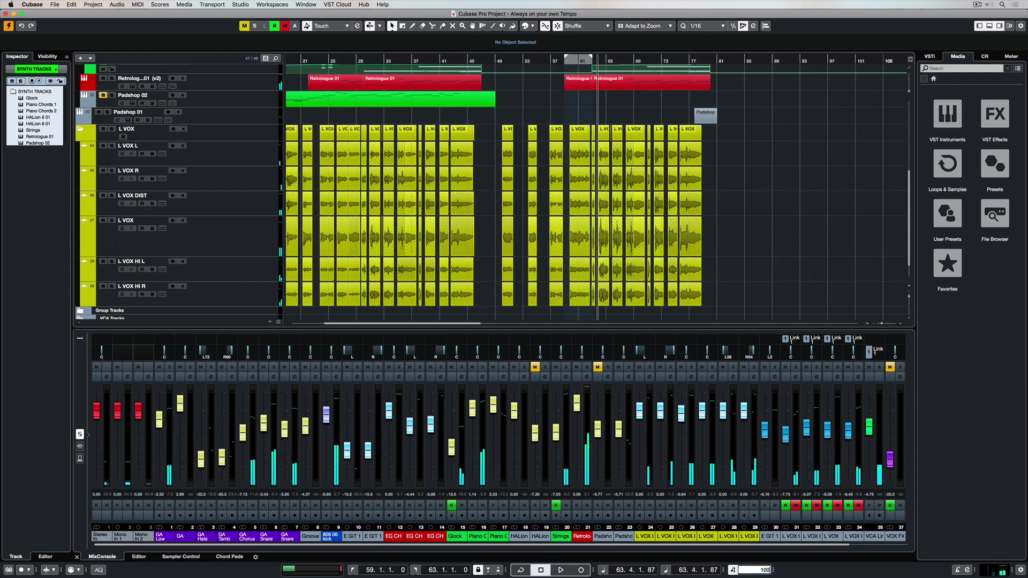
key(Return)
key(space)
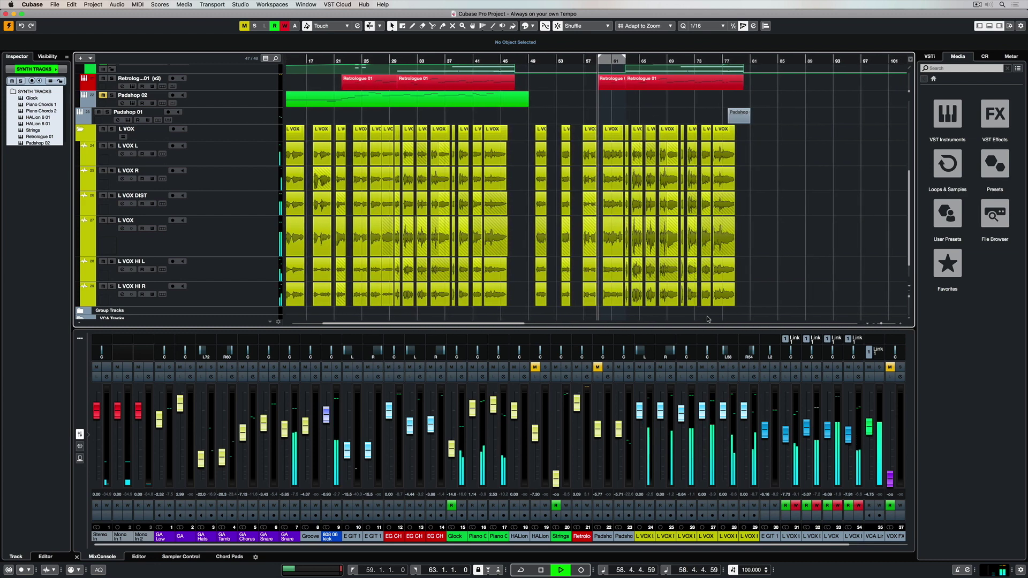
Enter 160 BPM in the transport tempo field while the song is playing.
click(749, 570)
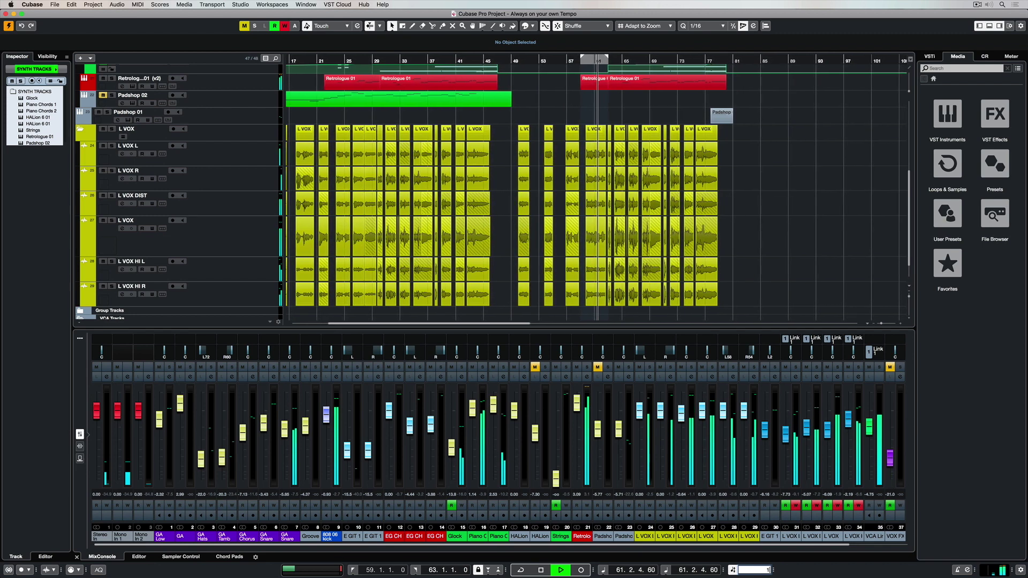
text(160)
key(Return)
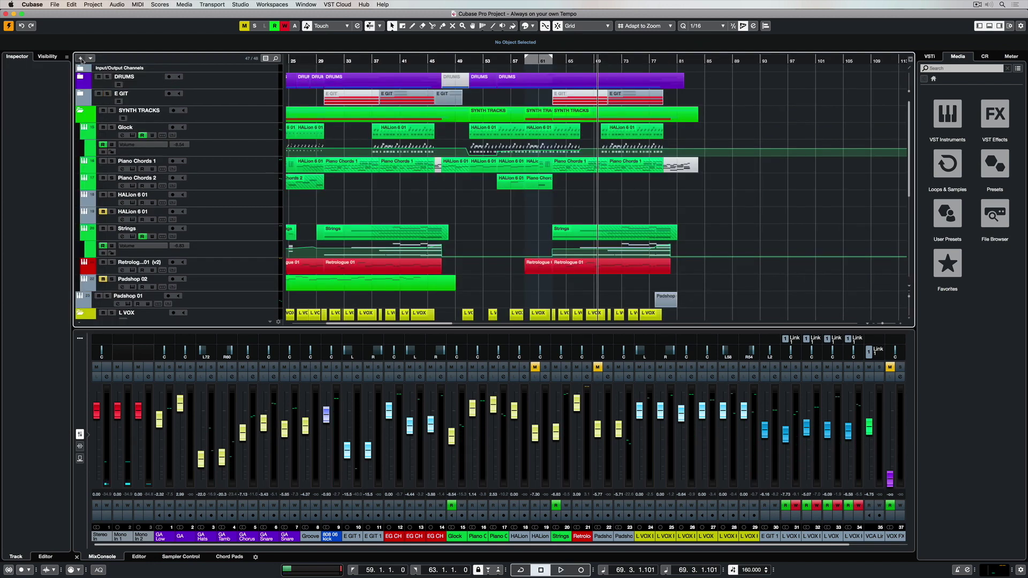
Add a Tempo track from the special track list and scroll up to find it.
click(89, 58)
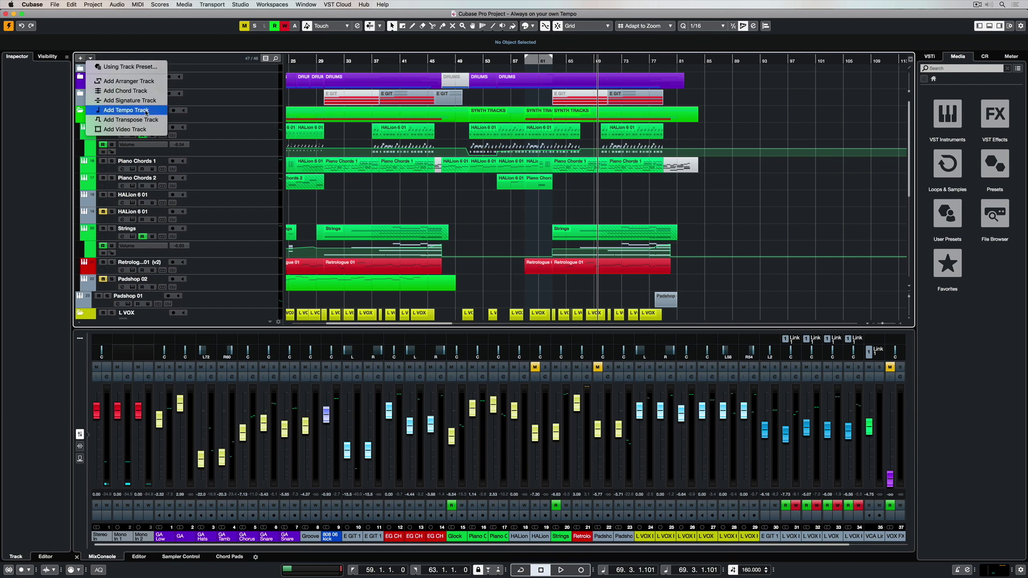
click(126, 110)
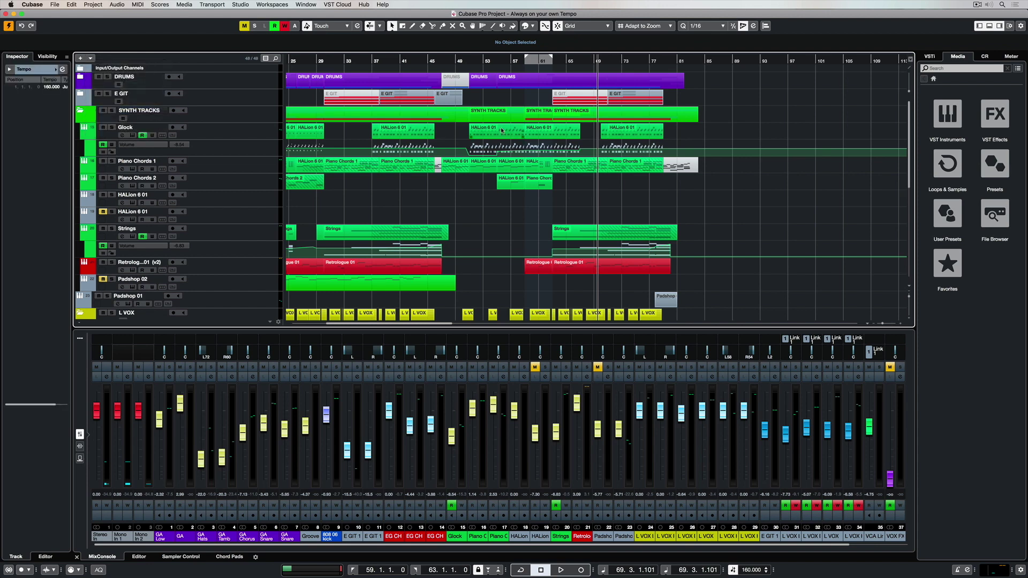
scroll(246, 225, down, 15)
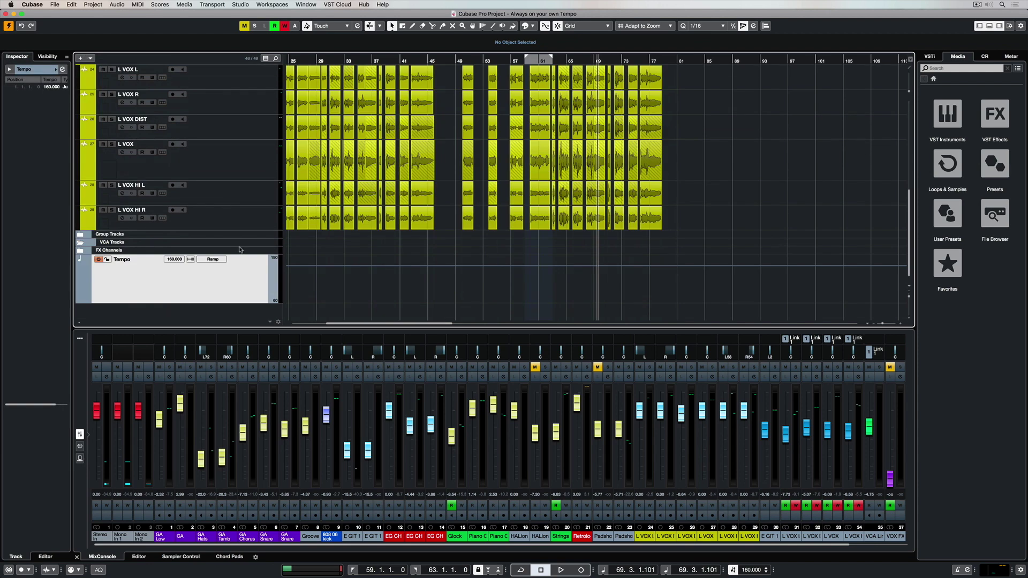
scroll(225, 91, up, 5)
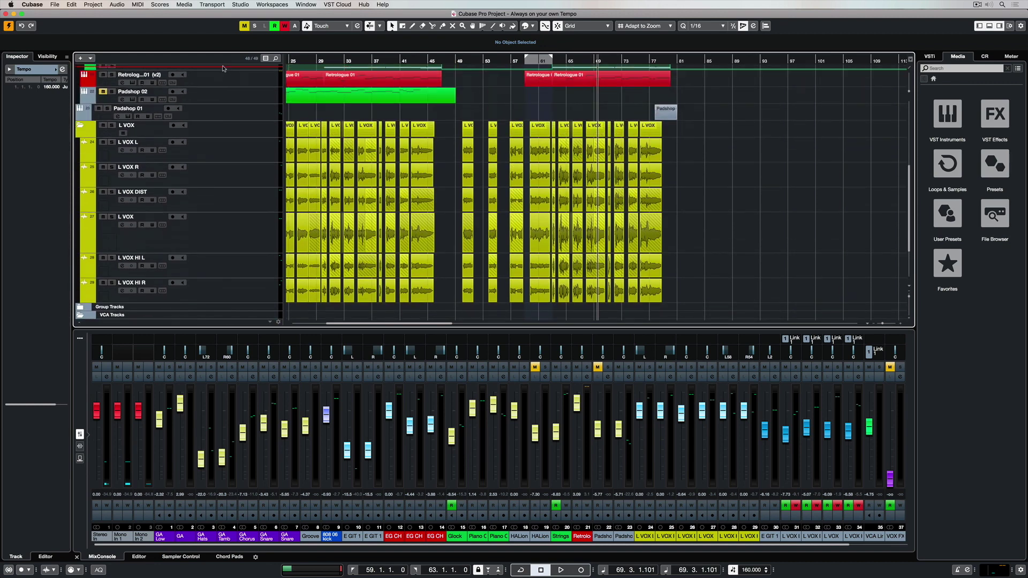
scroll(224, 68, up, 5)
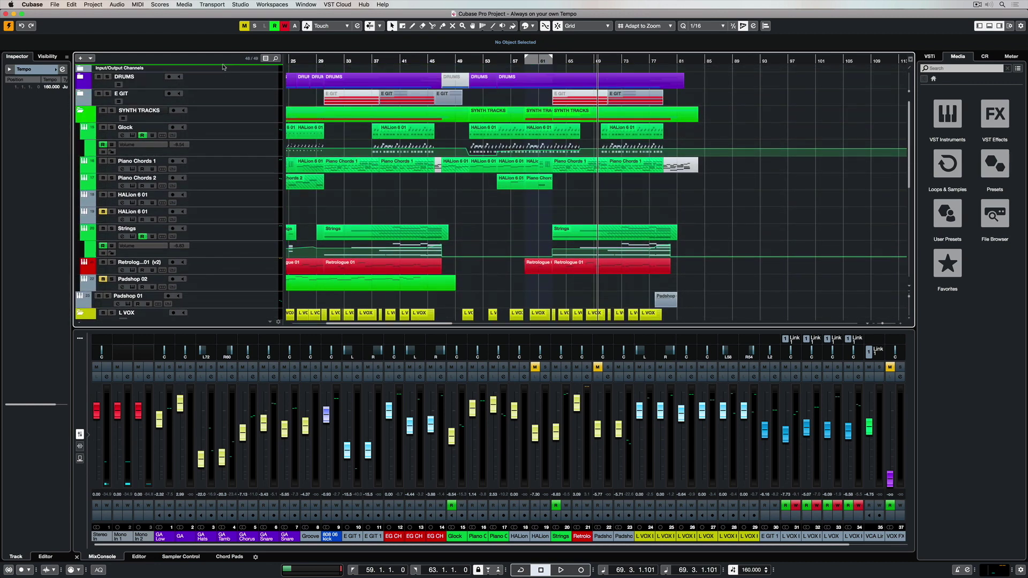
scroll(223, 68, up, 2)
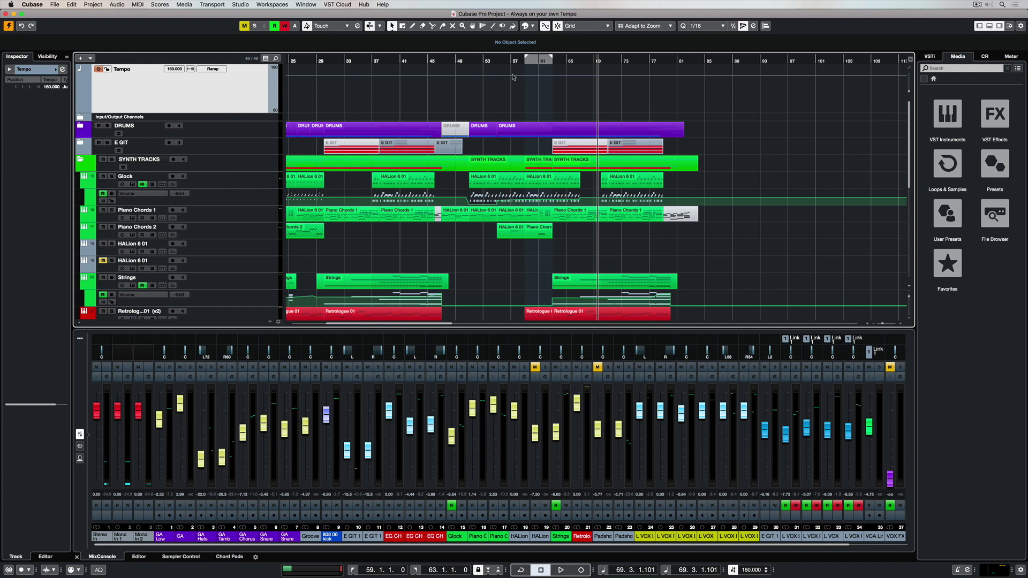
Draw tempo points at bars 61 and 65 ramping down to 100 BPM, then audition from bar 61.
click(539, 77)
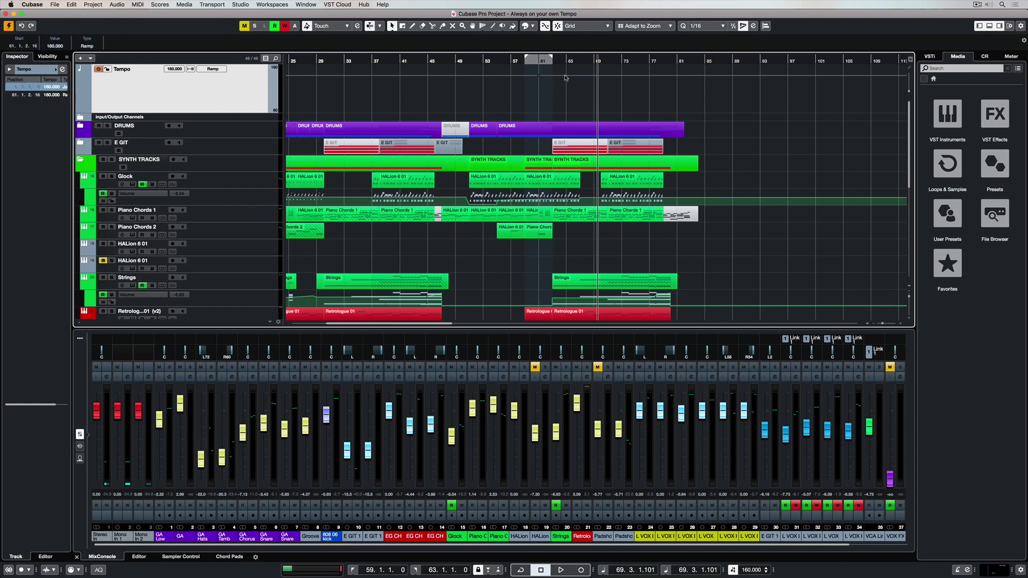
drag(567, 83, 567, 98)
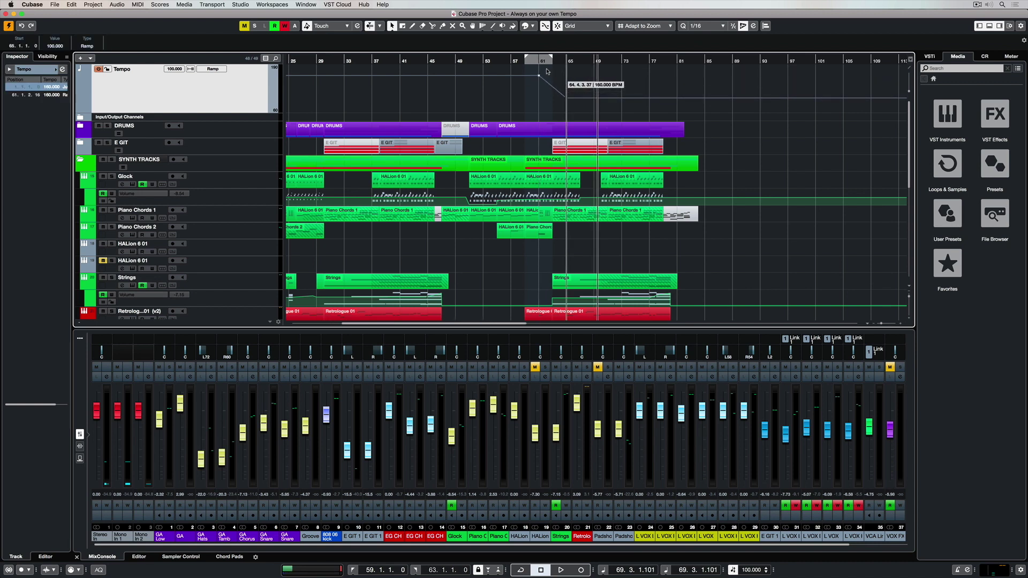
double_click(534, 61)
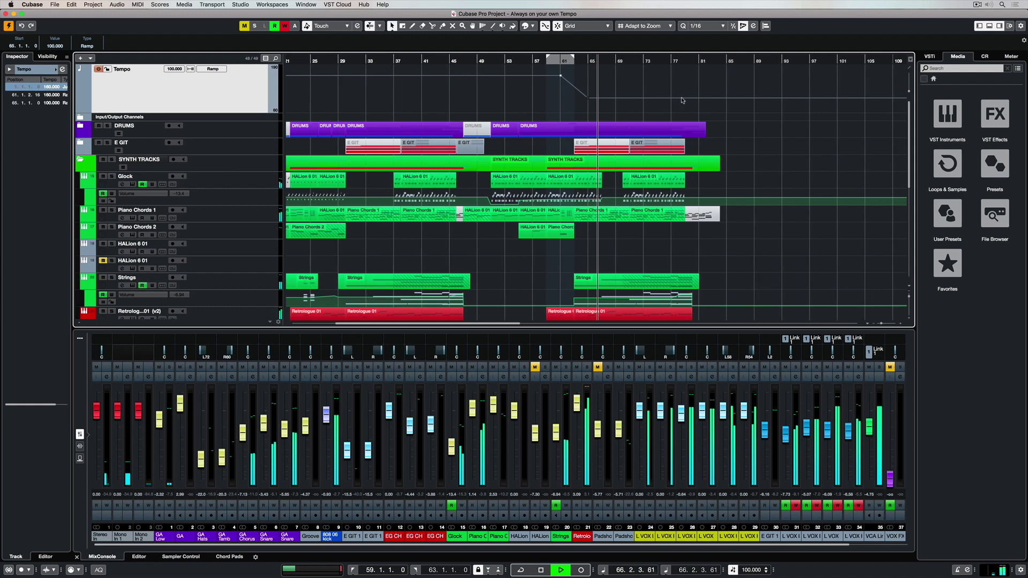
key(space)
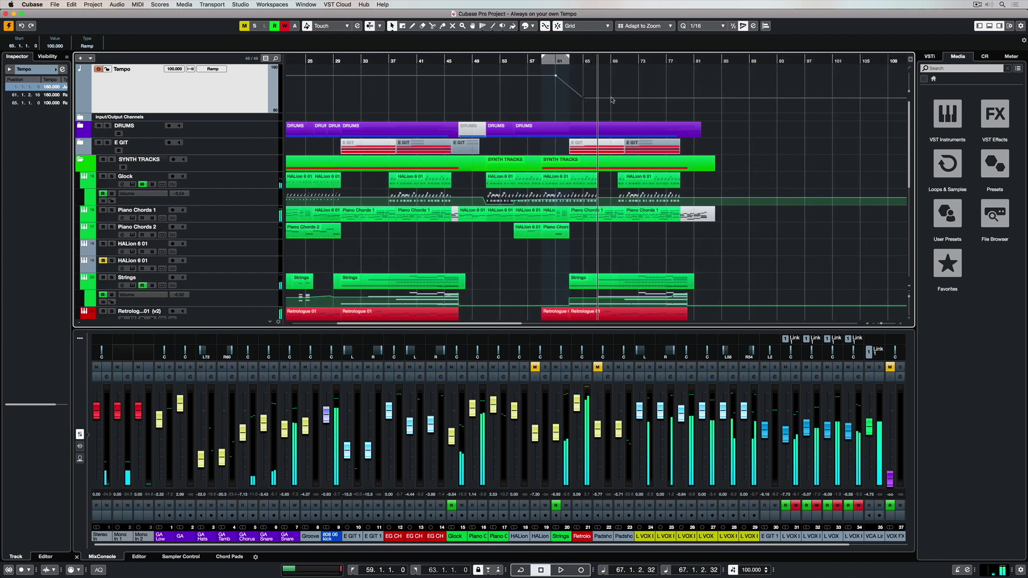
Add a 100 BPM point at bar 69 and a rising point toward 175 BPM at bar 71, auditioning the result.
click(630, 99)
drag(624, 97, 624, 91)
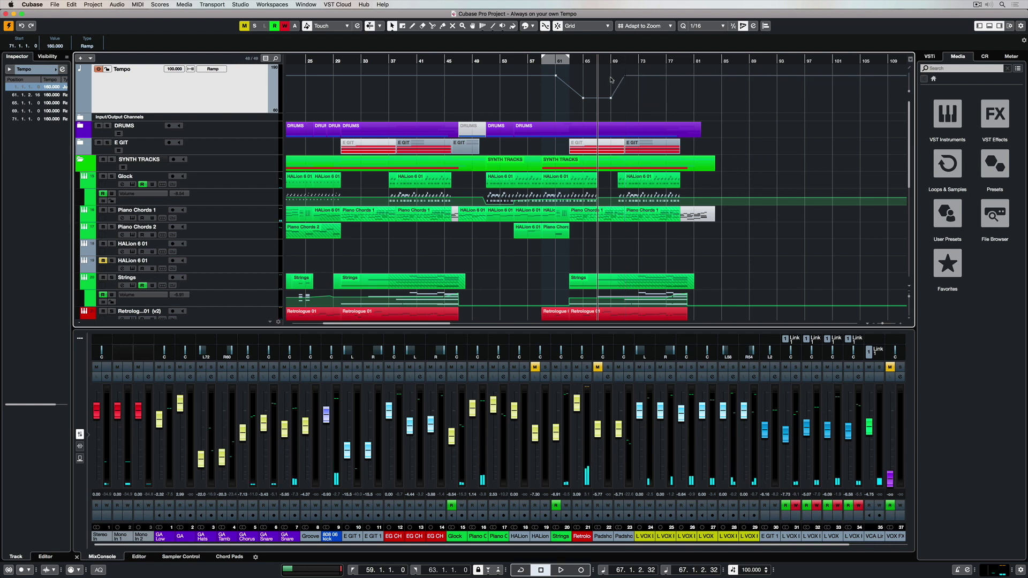
key(space)
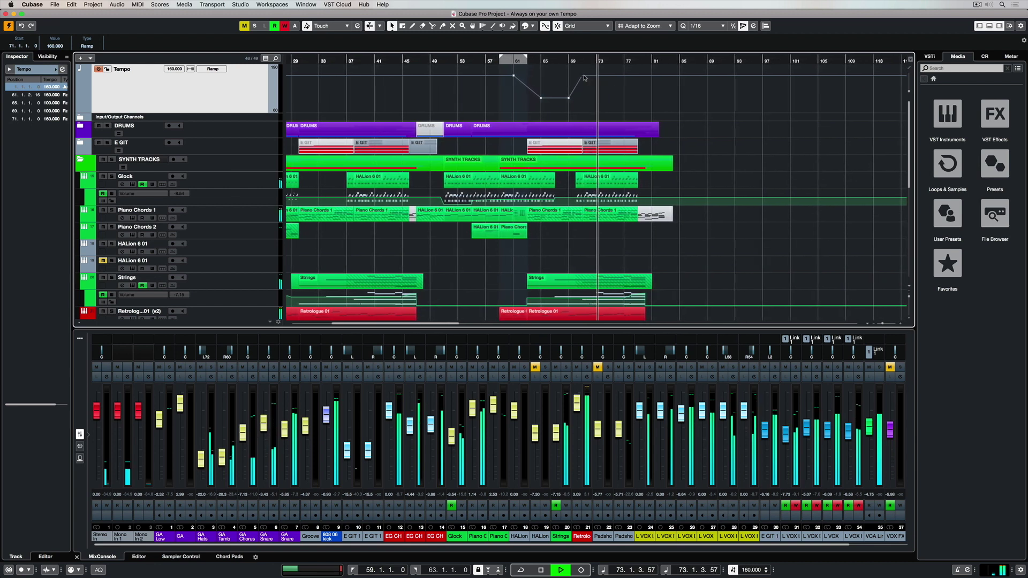
key(space)
drag(583, 77, 584, 75)
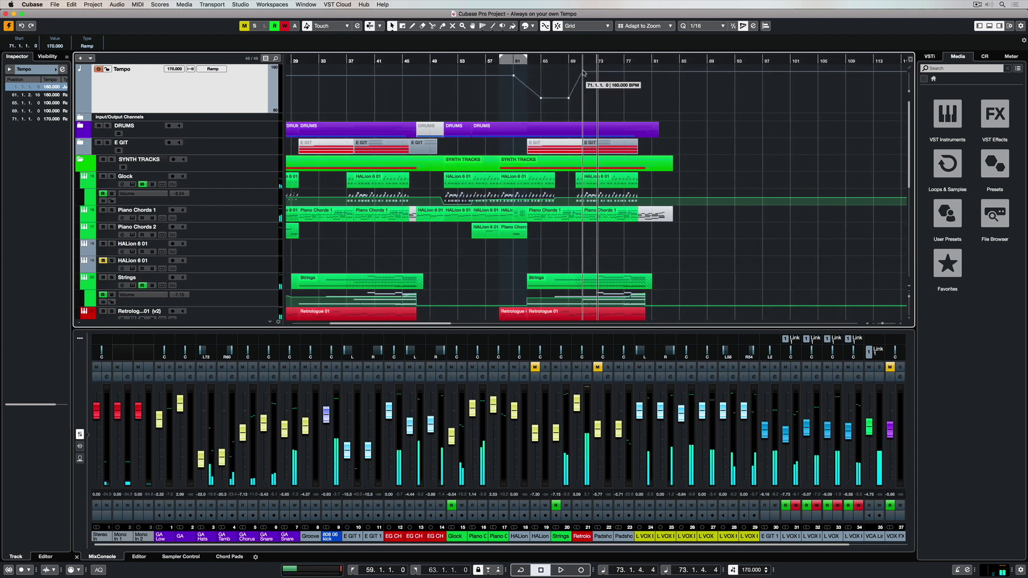
key(space)
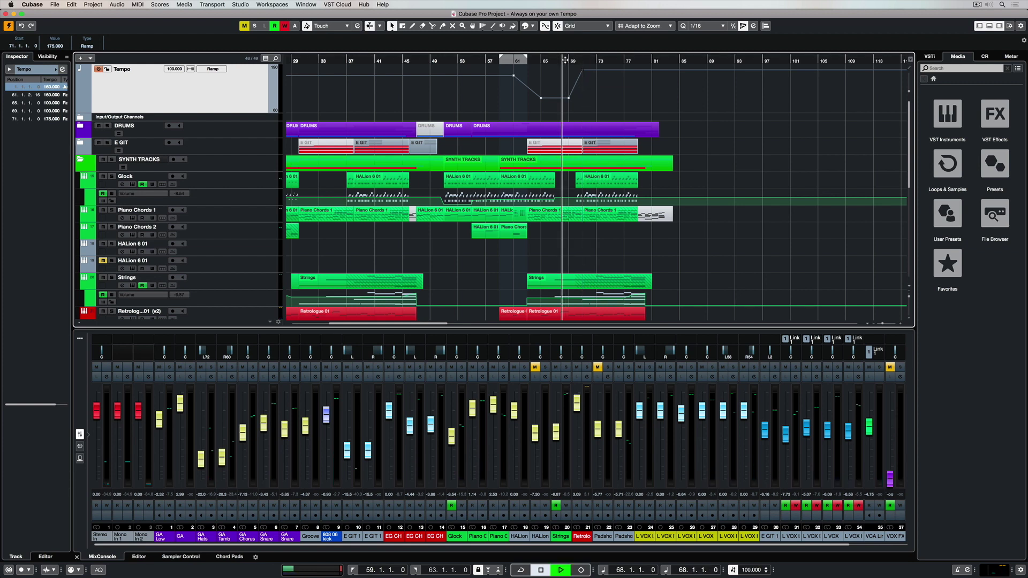